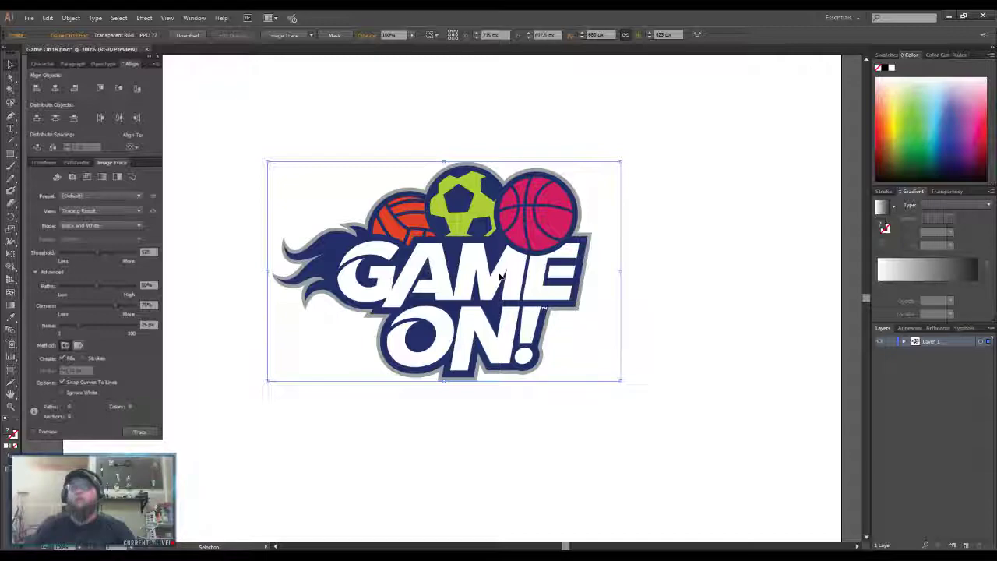
Reposition the Game On logo image slightly lower on the artboard and leave it selected.
left_click_drag(488, 258, 453, 253)
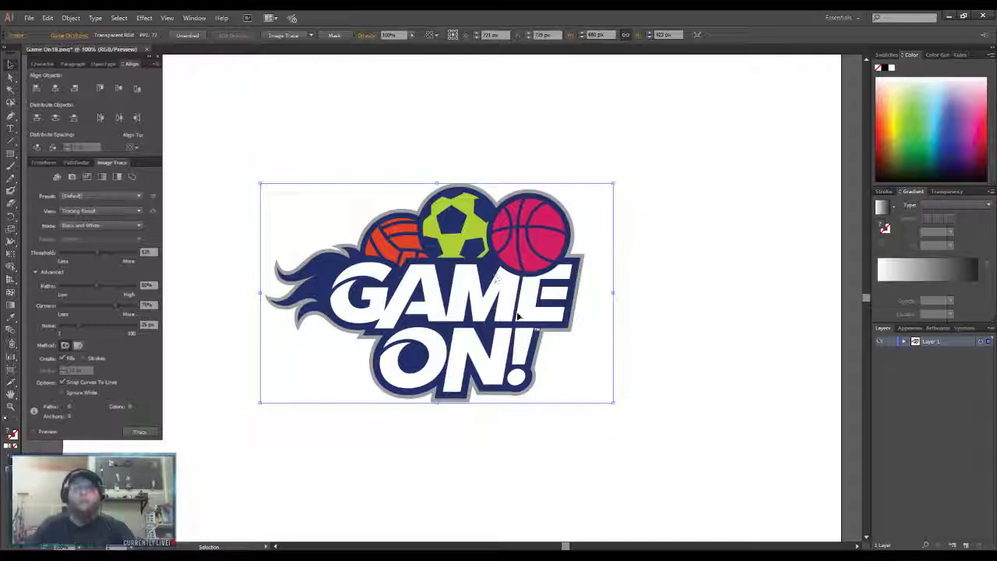
left_click_drag(414, 289, 437, 293)
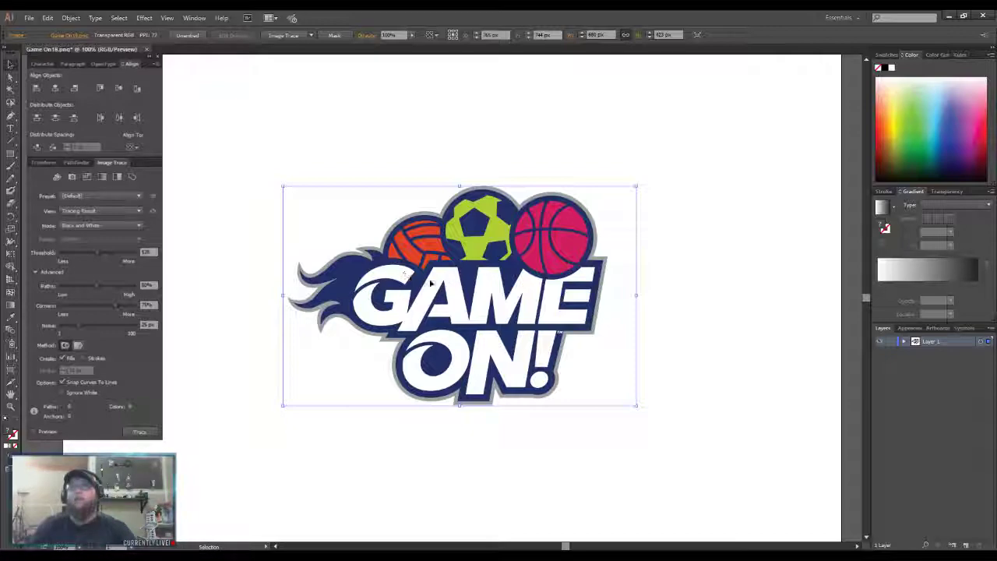
left_click(369, 172)
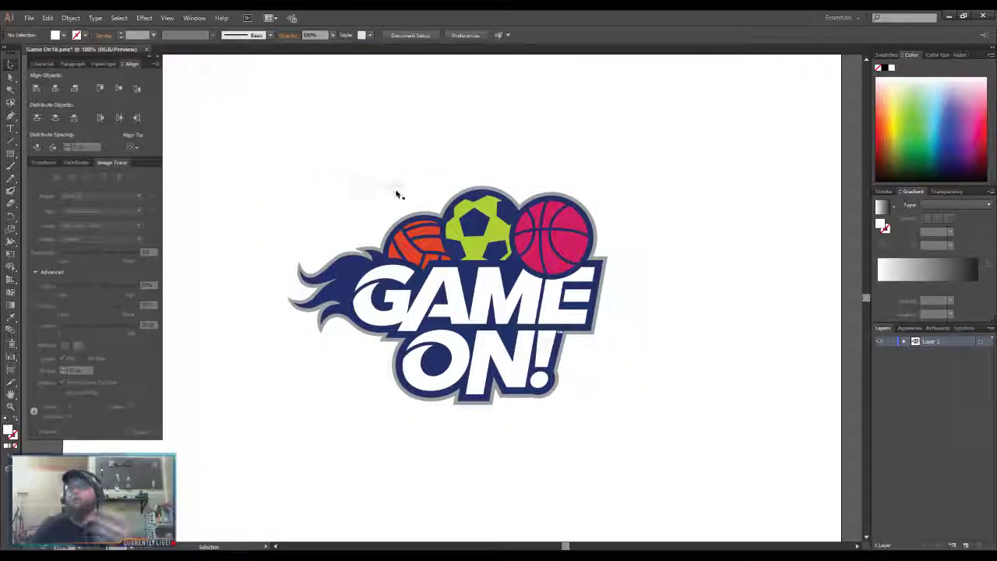
left_click(491, 279)
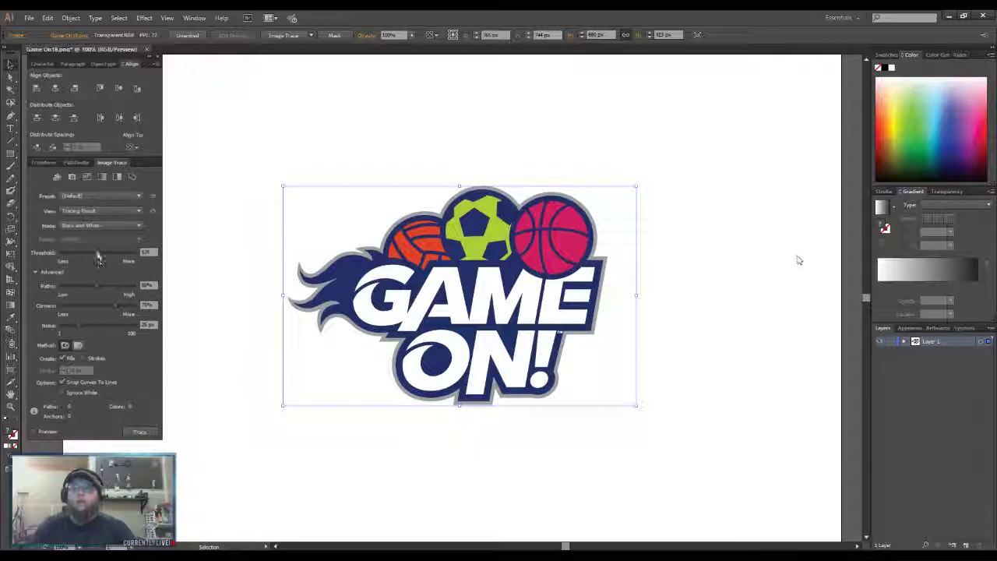
Try lowering the logo image's trace threshold to 77 without running the trace.
mouse_move(98, 253)
left_mouse_down()
mouse_move(75, 251)
mouse_move(101, 253)
mouse_move(84, 255)
left_mouse_up()
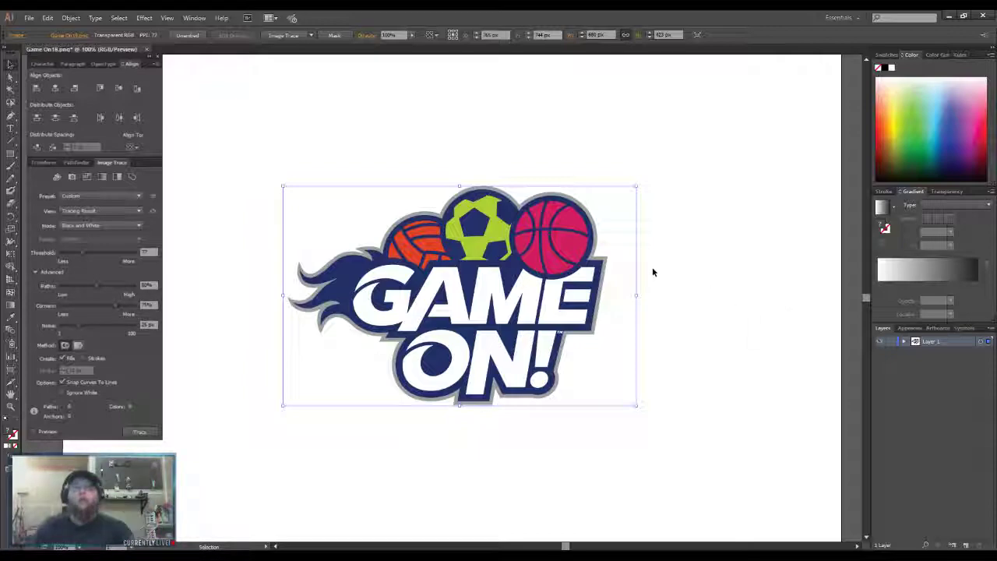
left_click(489, 165)
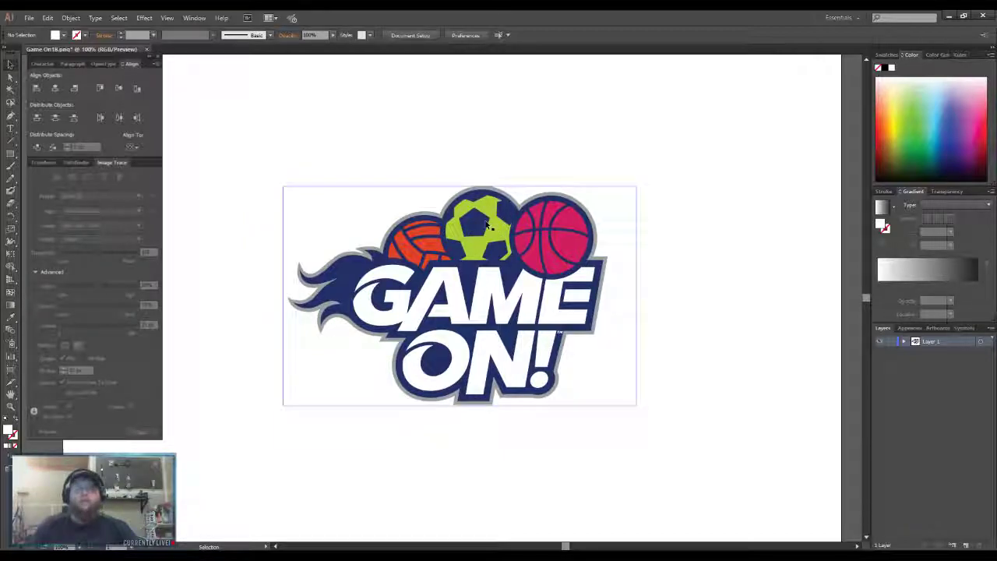
Examine the edges of the soccer ball and neighbouring balls in the untraced logo at close range.
key("ctrl+plus")
key("ctrl+plus")
key("ctrl+plus")
key("ctrl+plus")
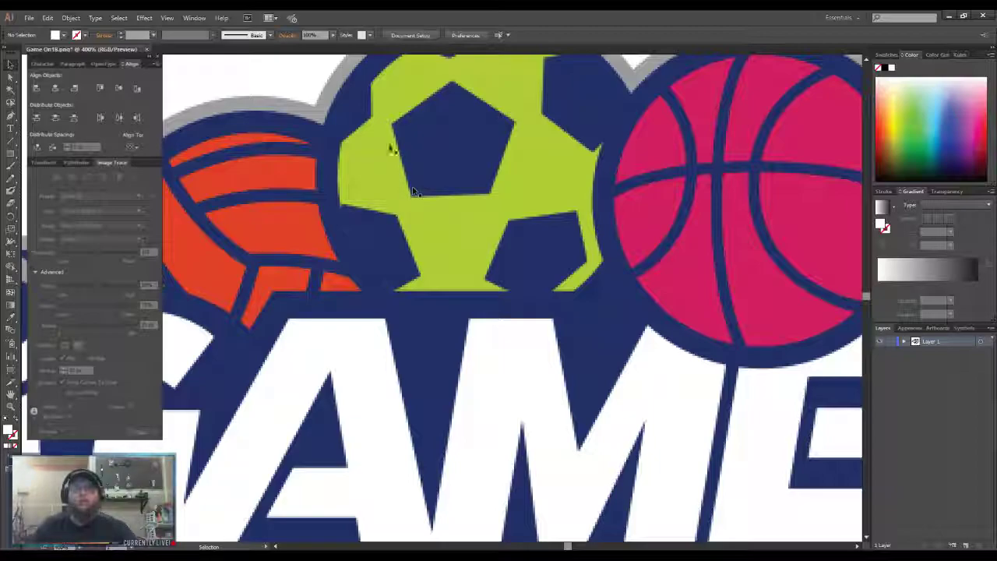
left_click_drag(538, 192, 427, 198)
key("ctrl+minus")
key("ctrl+minus")
key("ctrl+minus")
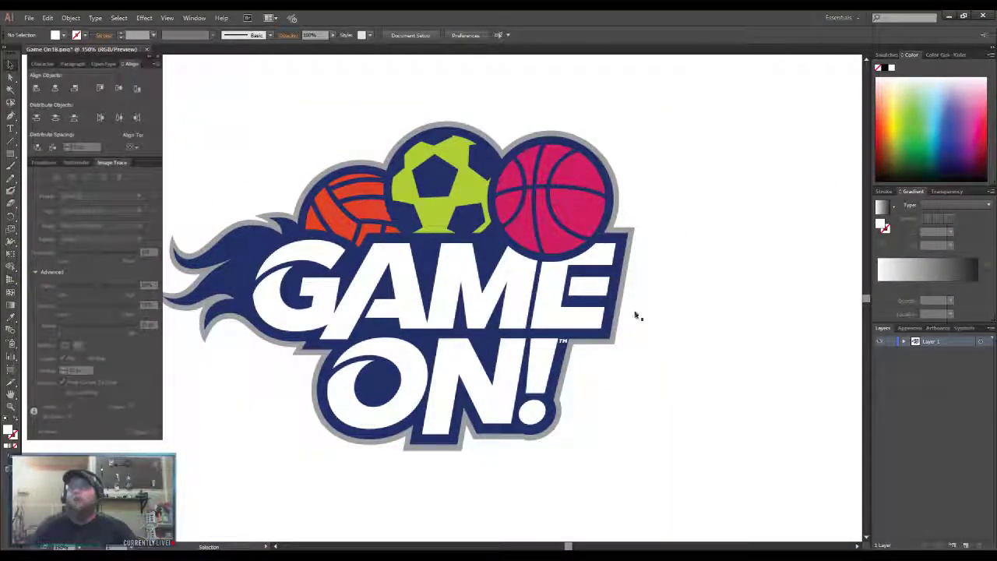
Preview a black-and-white trace of the logo with minimal noise, white ignored and the path fitting raised near its maximum.
left_click(605, 289)
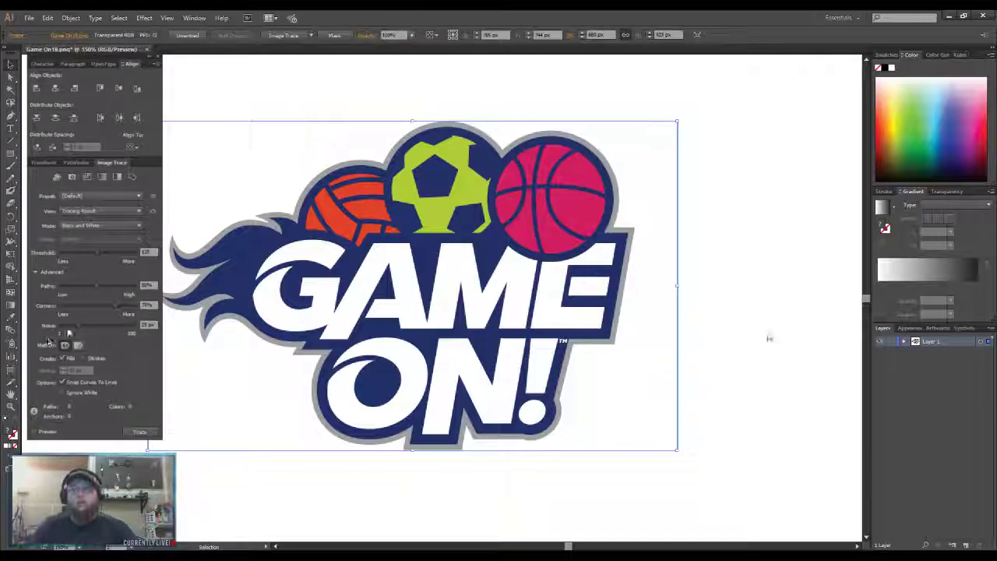
left_click_drag(75, 326, 48, 333)
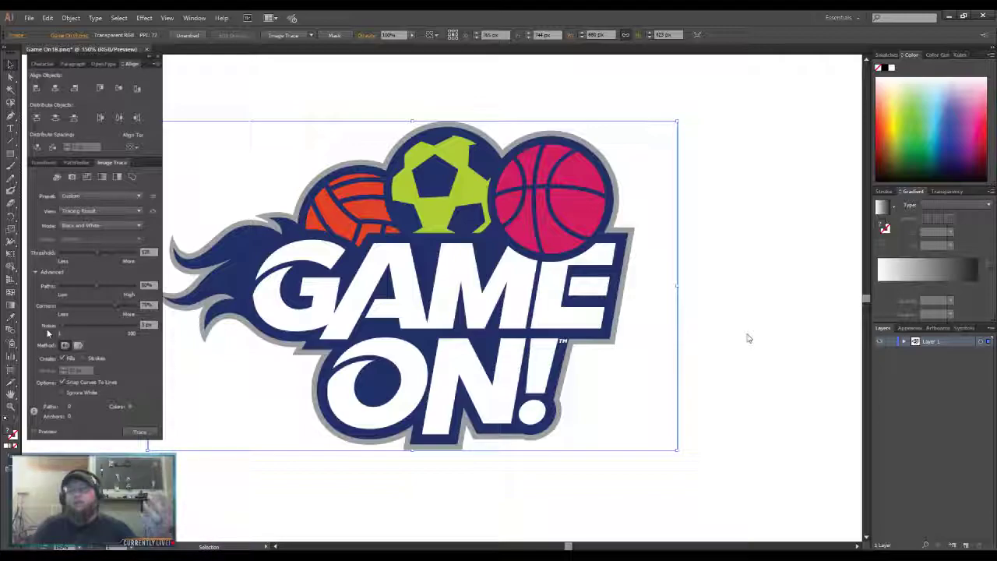
left_click(76, 394)
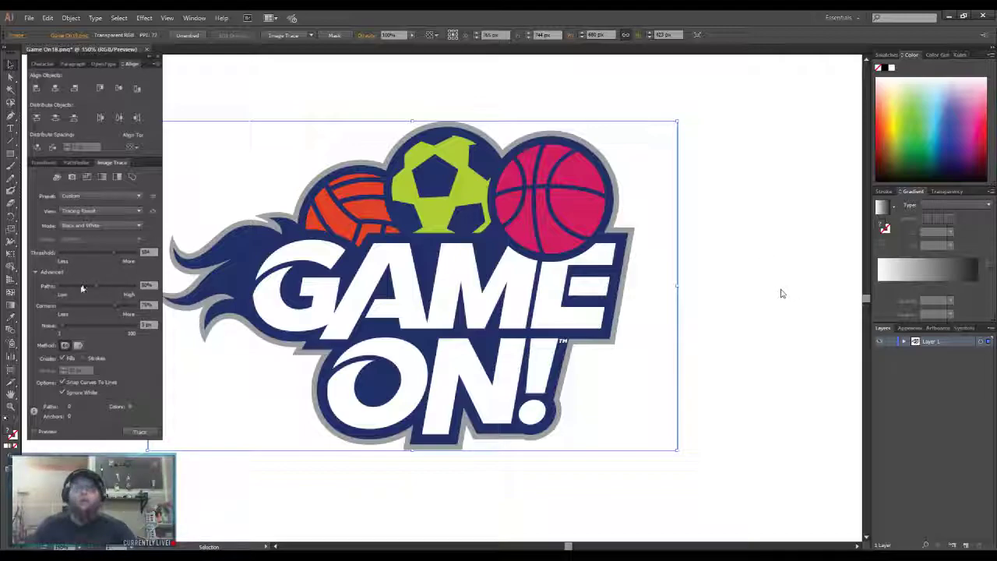
mouse_move(81, 288)
left_mouse_down()
mouse_move(140, 290)
mouse_move(131, 288)
left_mouse_up()
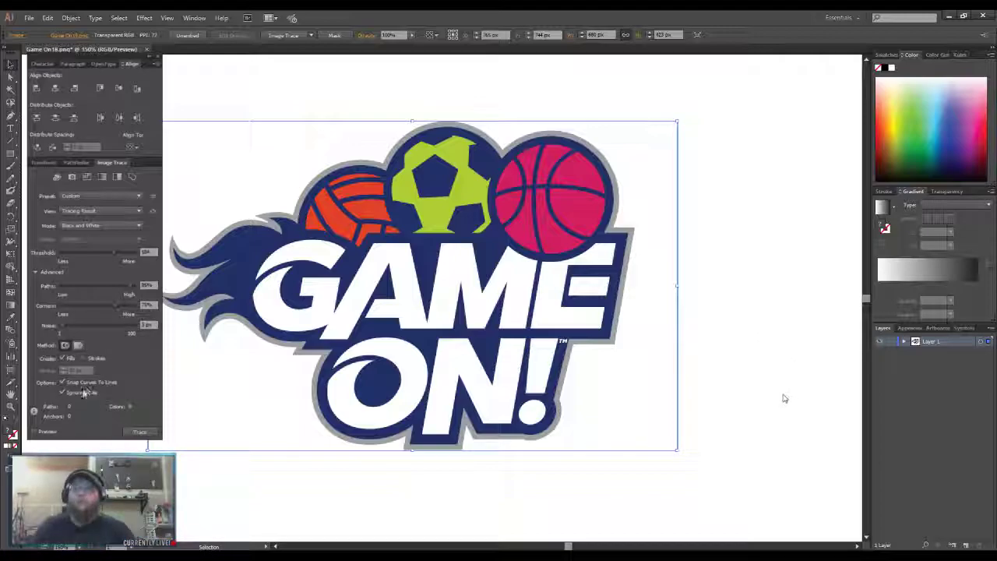
left_click(45, 433)
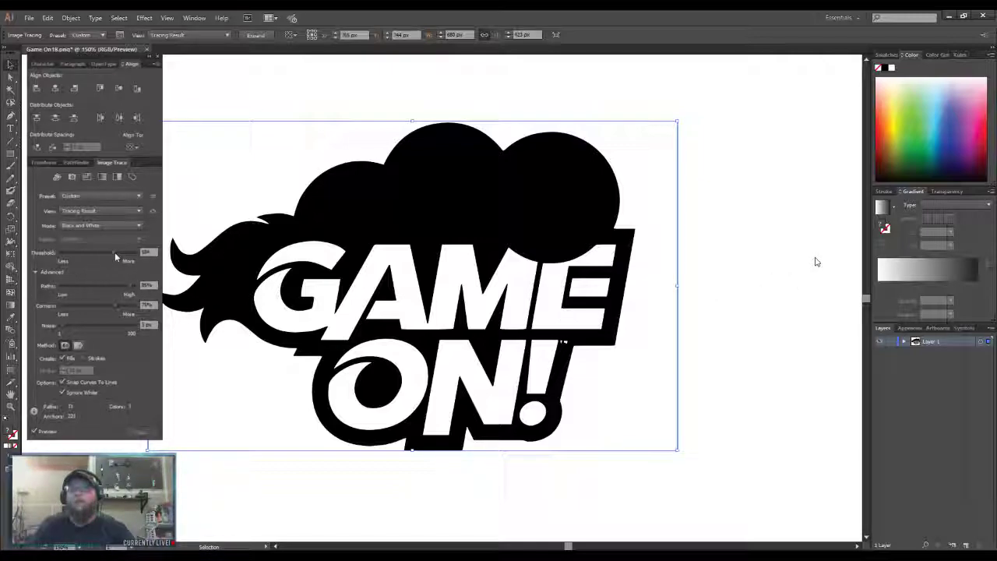
Adjust the trace threshold to 72 so the lines inside the three balls stand out from their fills.
left_click_drag(114, 251, 82, 257)
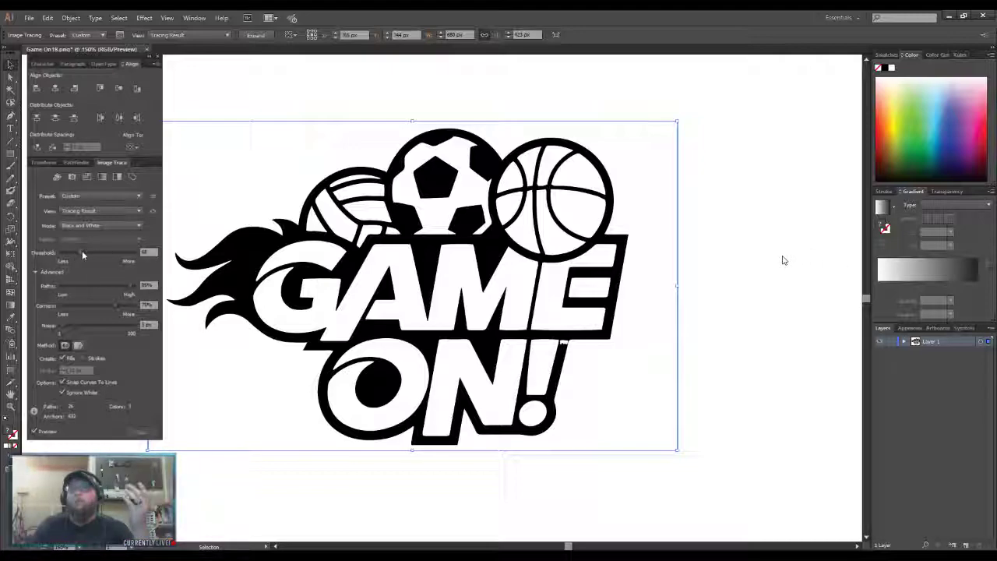
left_click_drag(77, 255, 70, 259)
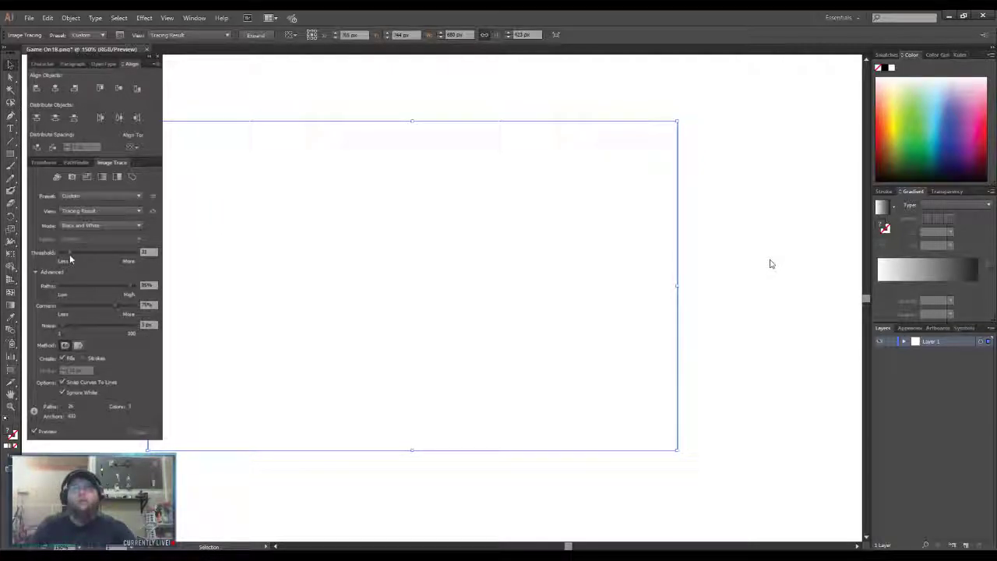
mouse_move(74, 257)
left_mouse_down()
mouse_move(91, 256)
mouse_move(72, 253)
mouse_move(81, 252)
left_mouse_up()
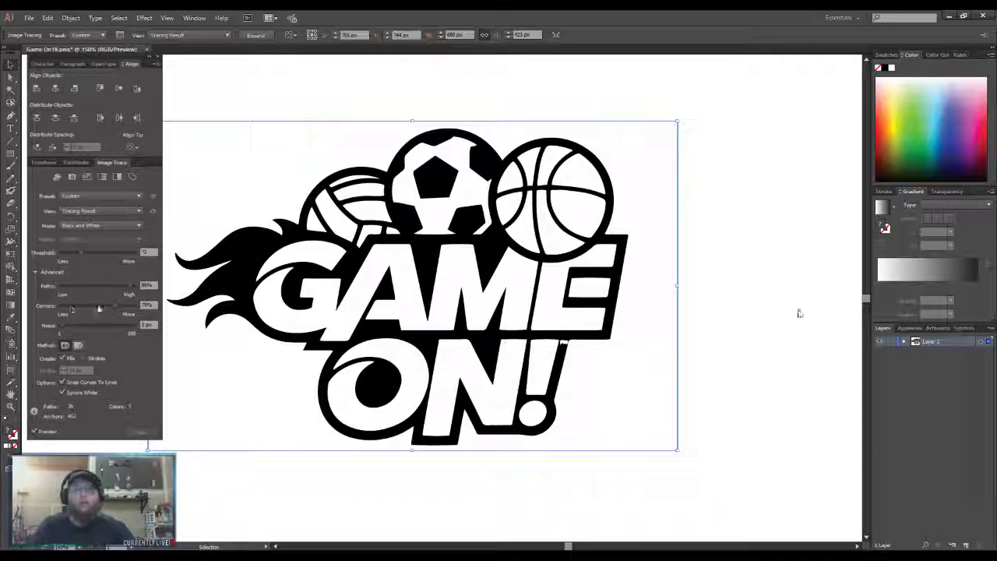
Raise the trace's corners setting near its maximum and its noise to about 60 px to drop the small trademark mark.
mouse_move(123, 306)
left_mouse_down()
mouse_move(73, 307)
mouse_move(127, 310)
left_mouse_up()
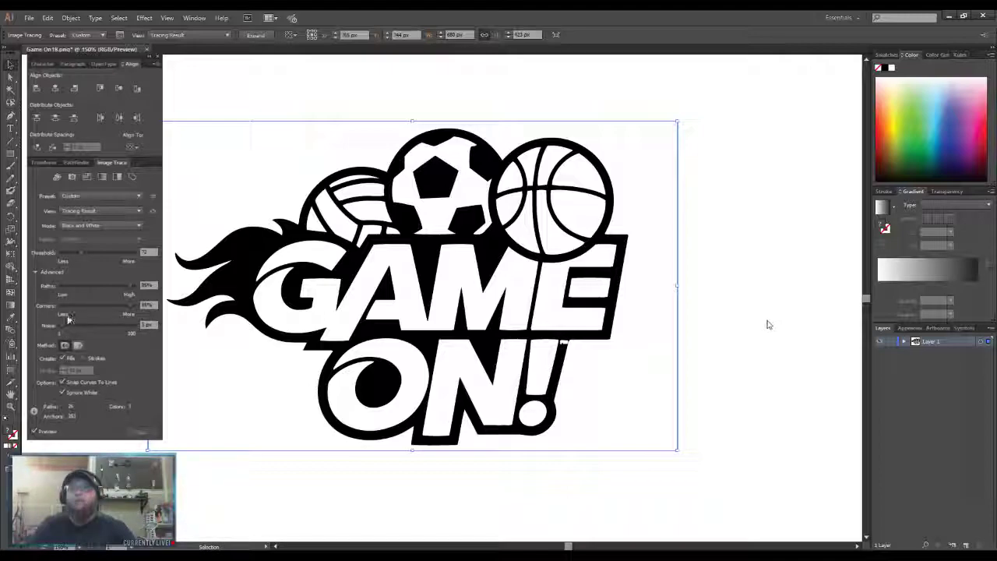
mouse_move(61, 325)
left_mouse_down()
mouse_move(105, 326)
mouse_move(66, 326)
left_mouse_up()
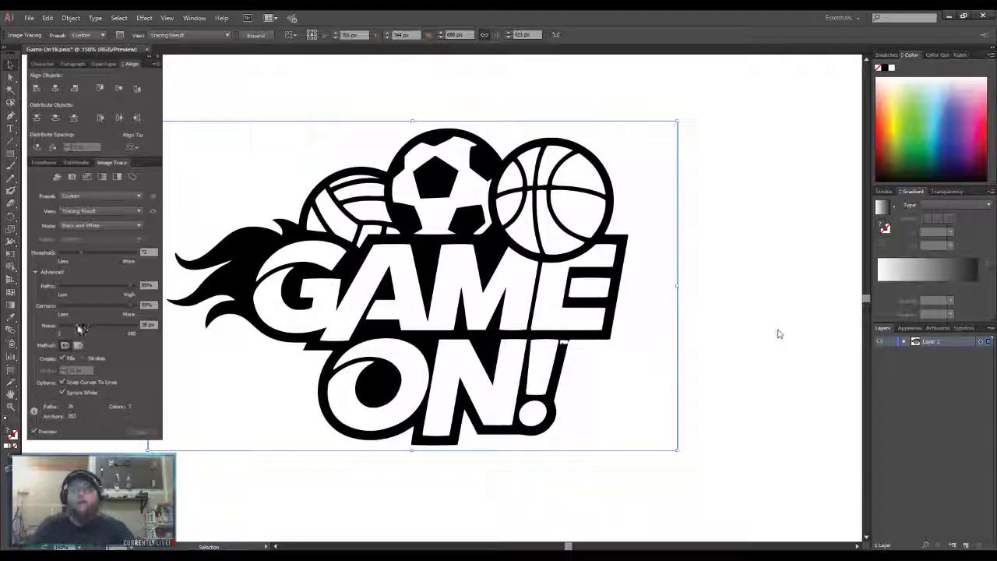
left_click_drag(72, 328, 106, 329)
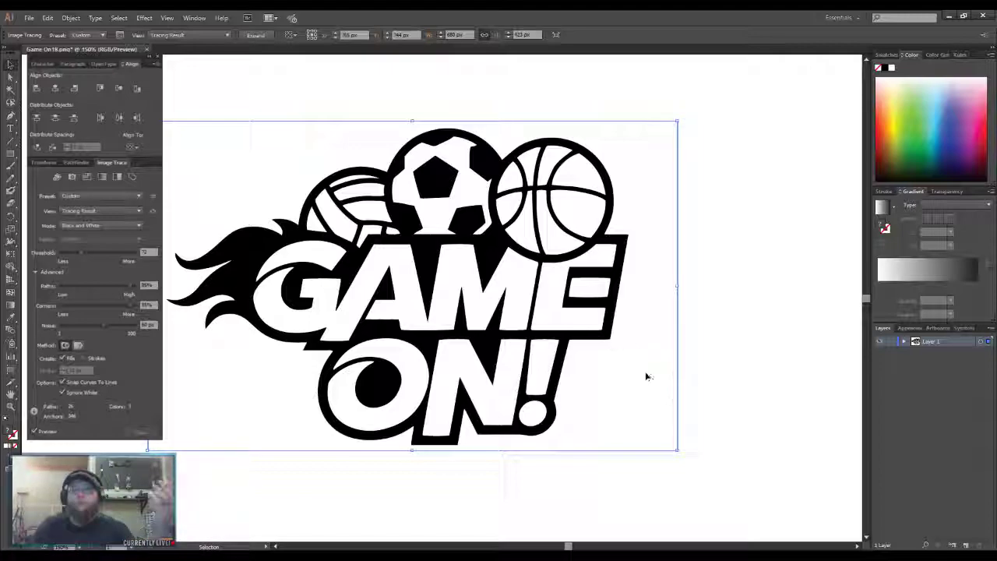
Expand the traced logo into editable vector paths.
left_click(261, 34)
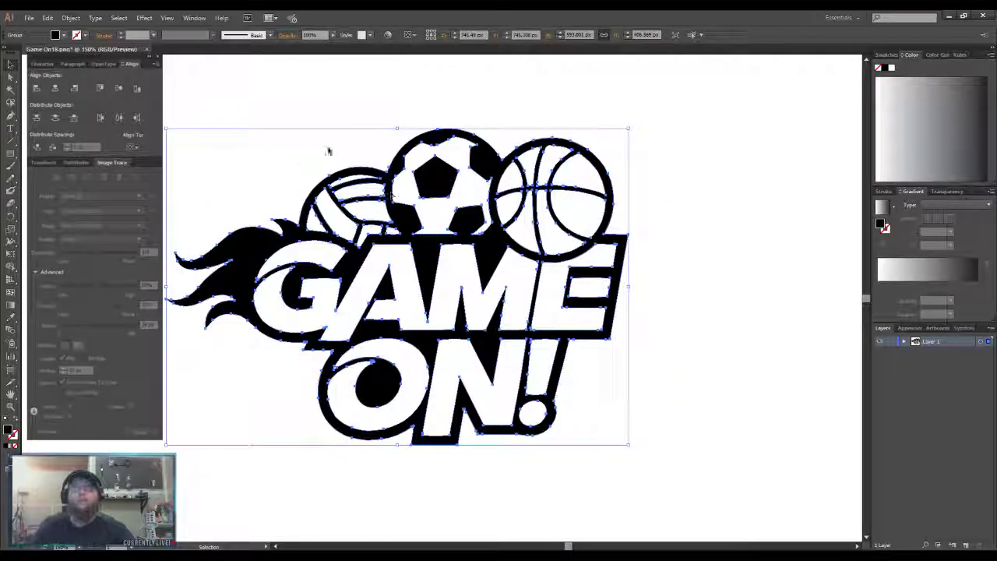
left_click(301, 171)
double_click(343, 195)
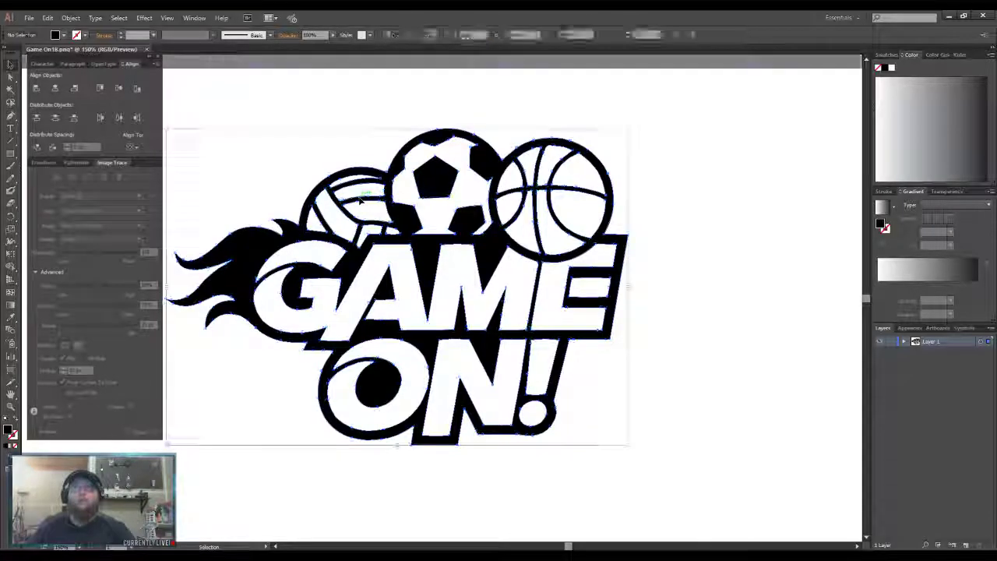
left_click(361, 196)
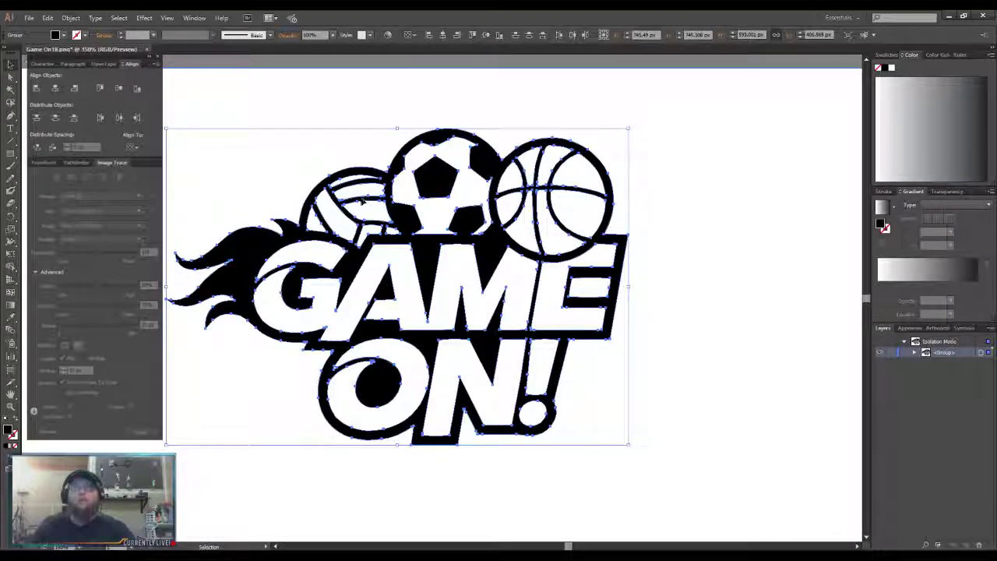
key("Escape")
left_click(357, 145)
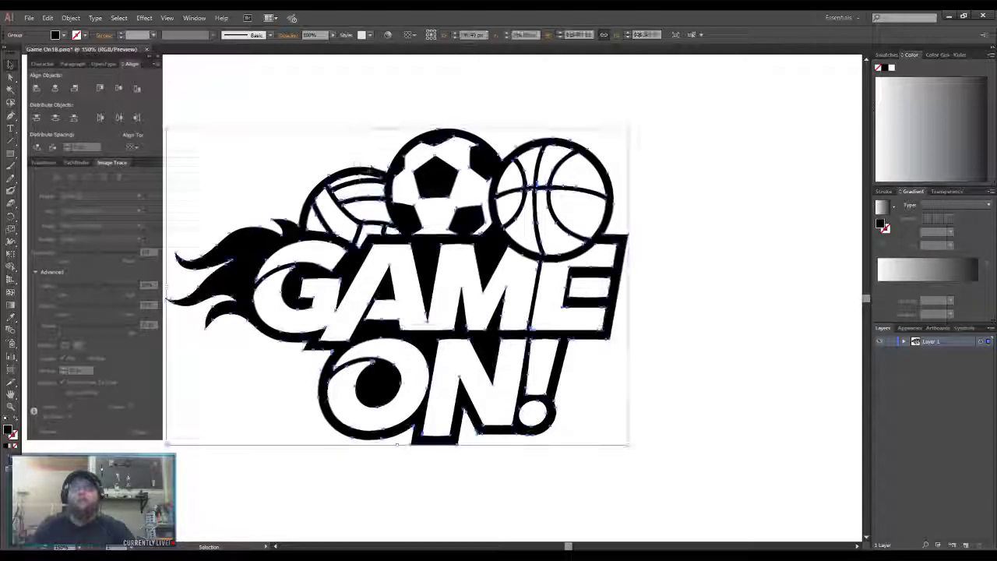
Move the expanded logo slightly up, then isolate its group and shift the main compound path away from the soccer ball's central pentagon.
left_click_drag(356, 177, 347, 148)
left_click(514, 277)
double_click(483, 243)
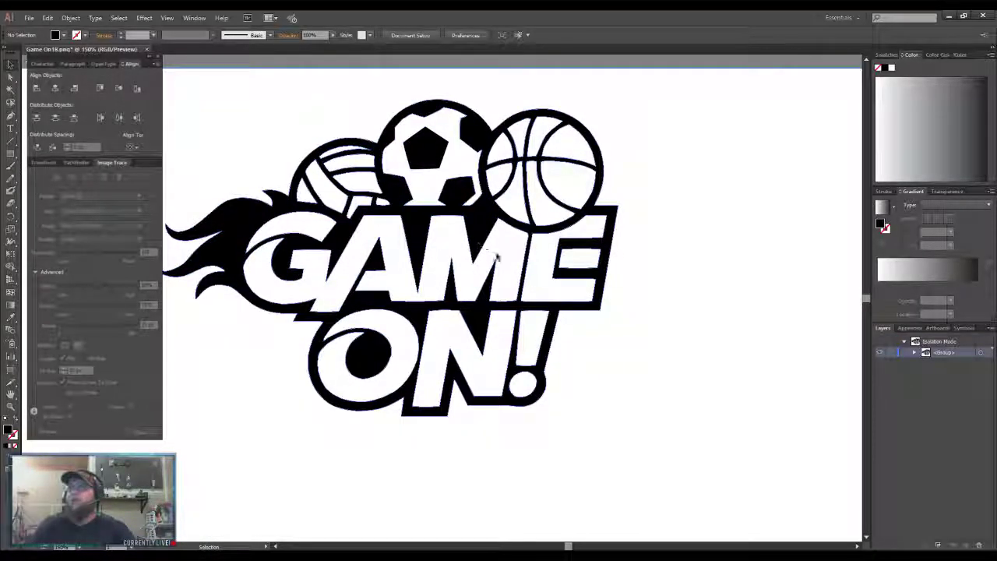
left_click_drag(518, 251, 627, 288)
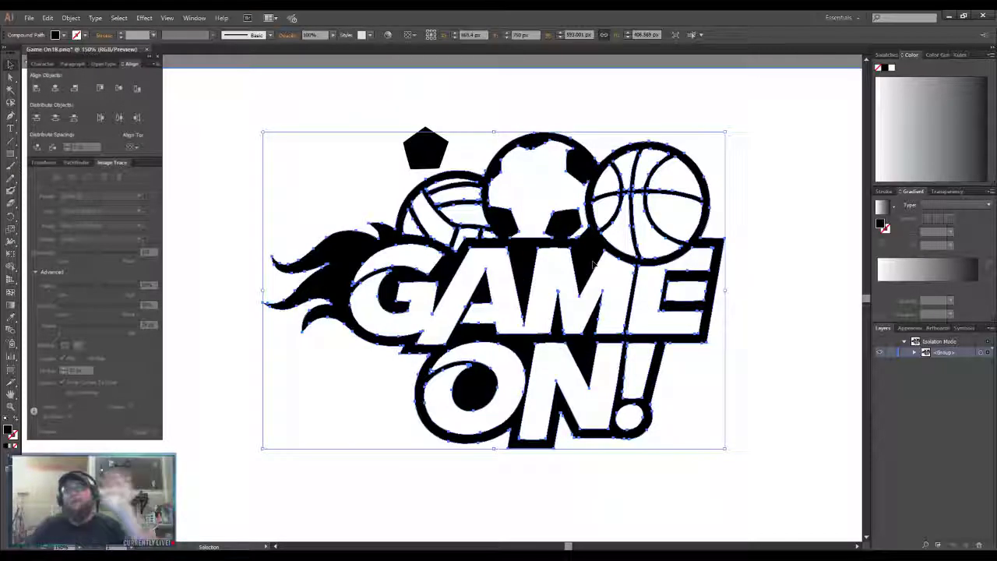